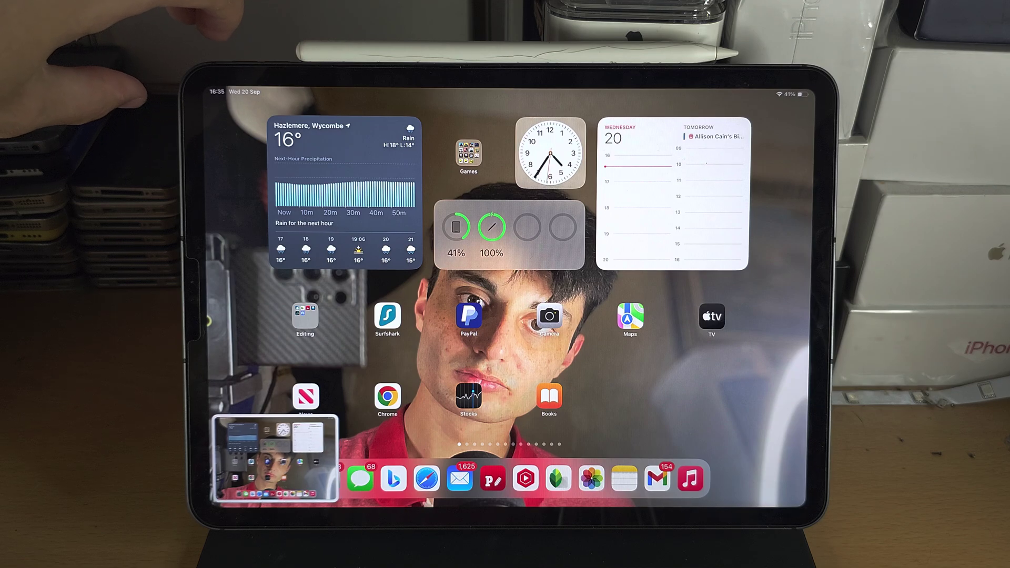
# Capture a screenshot of the iPad home screen with the hardware button combination.
pyautogui.press('super+shift+3')
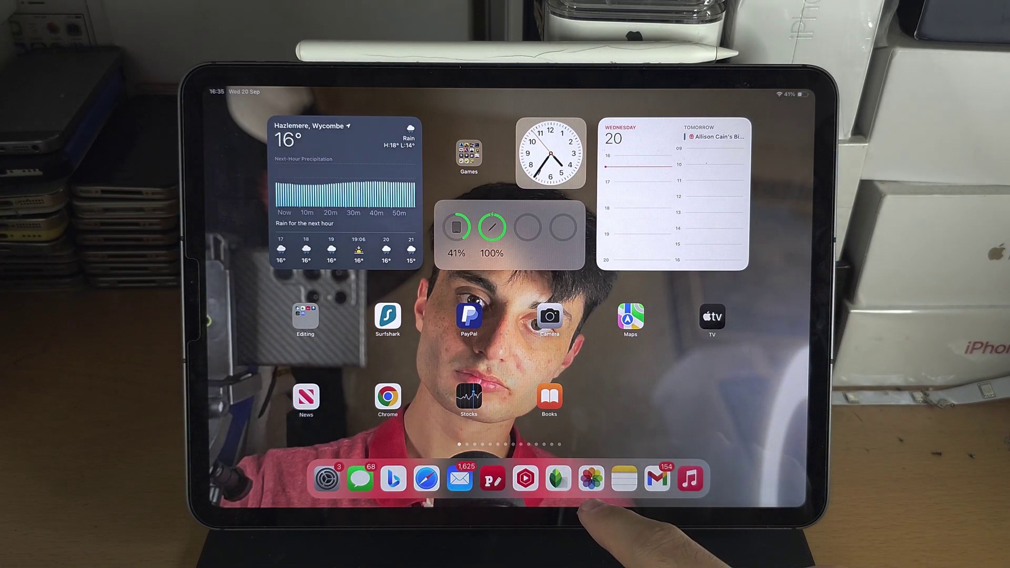
pyautogui.click(592, 479)
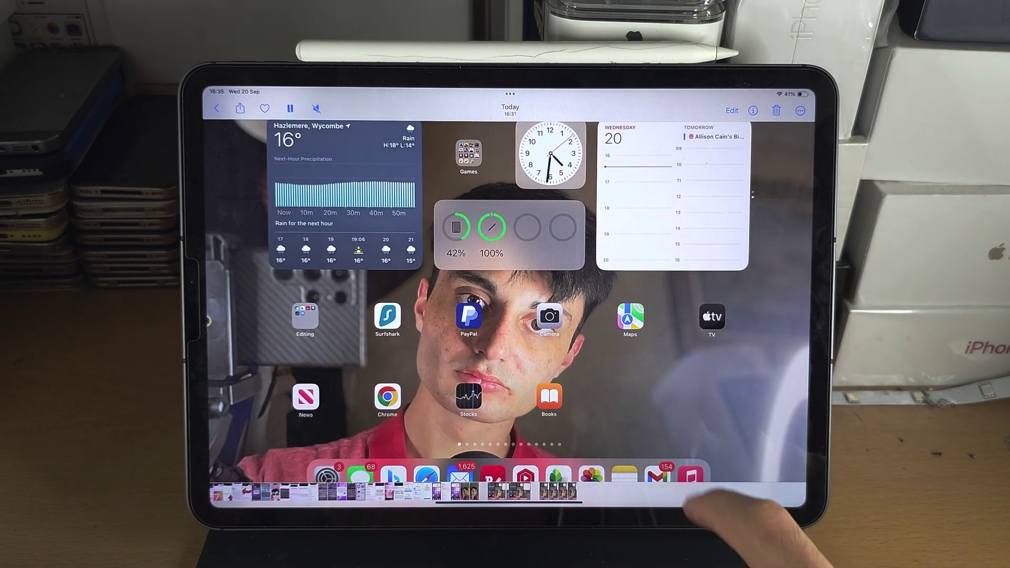
pyautogui.moveTo(721, 371)
pyautogui.mouseDown()
pyautogui.moveTo(685, 473)
pyautogui.moveTo(695, 332)
pyautogui.mouseUp()
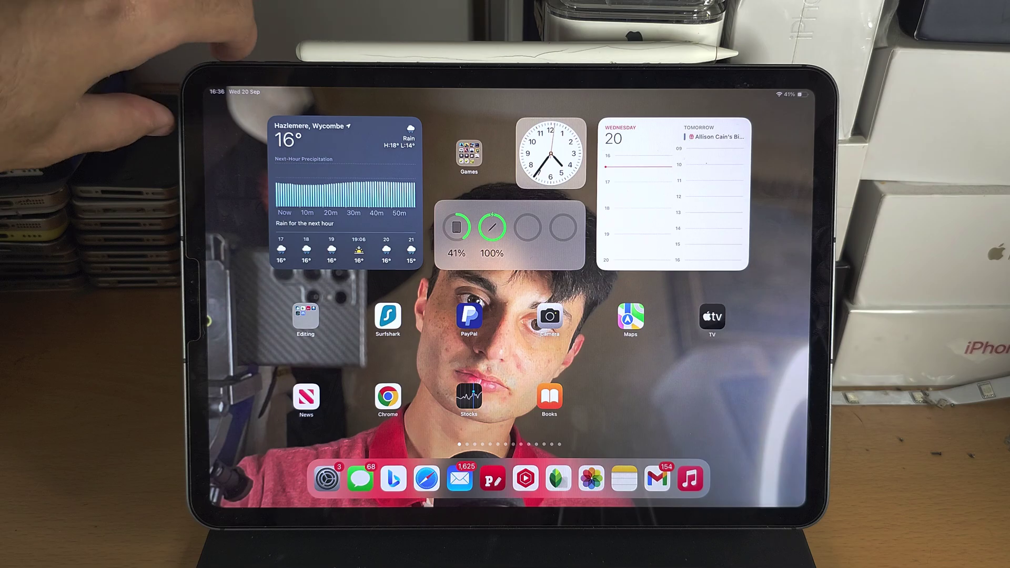
# Screenshot the home screen, scribble yellow over the weather widget, Stocks, Editing, News and Chrome, then save to Photos.
pyautogui.press('super+shift+3')
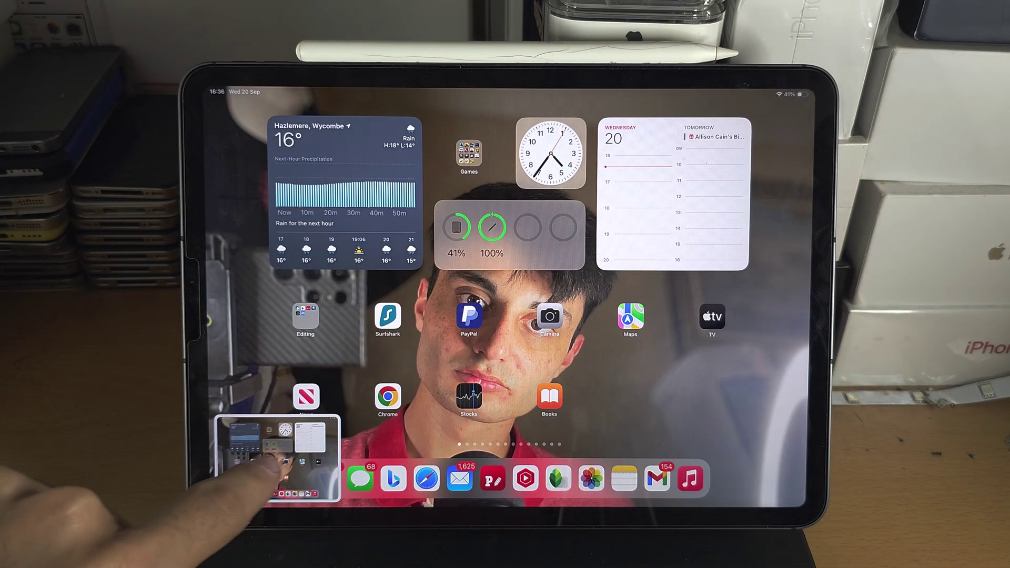
pyautogui.click(300, 469)
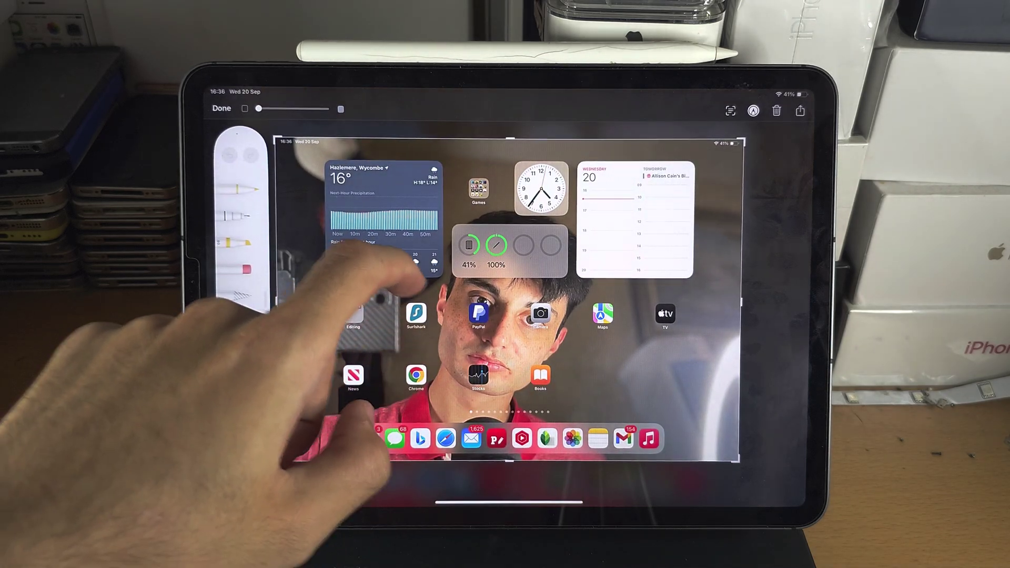
pyautogui.moveTo(391, 264); pyautogui.dragTo(434, 355)
pyautogui.moveTo(344, 292); pyautogui.dragTo(387, 399)
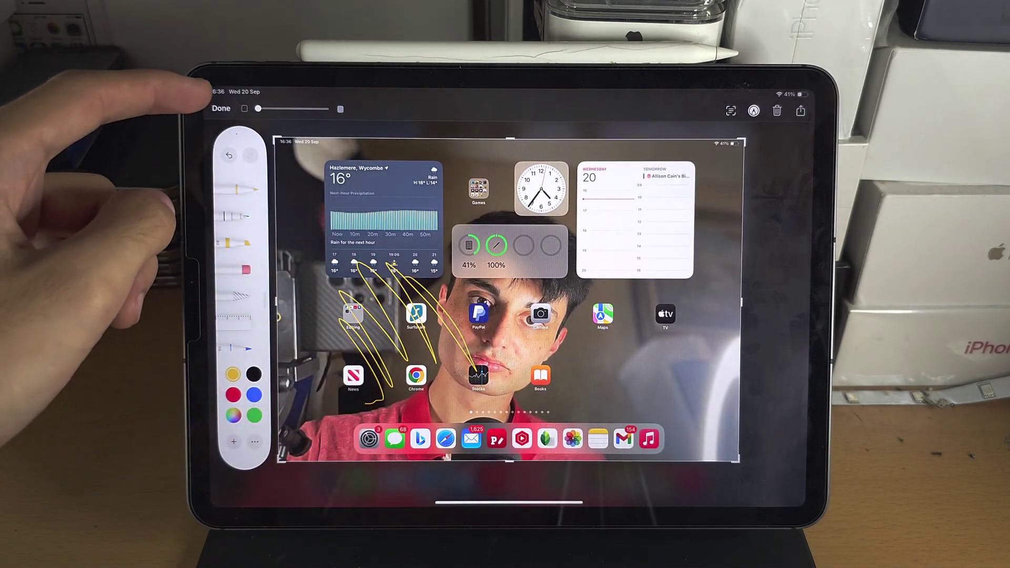
pyautogui.click(221, 108)
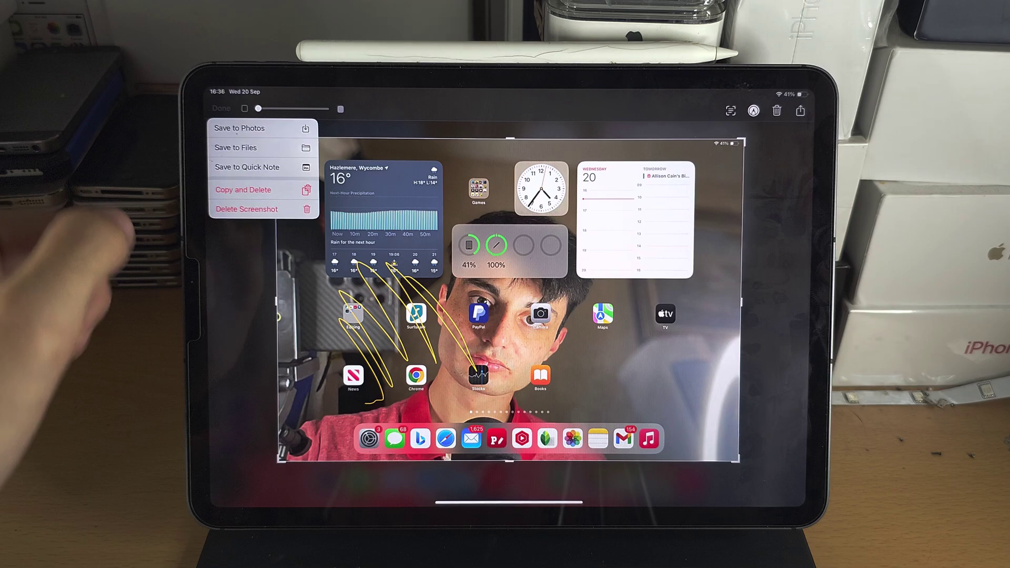
pyautogui.click(244, 189)
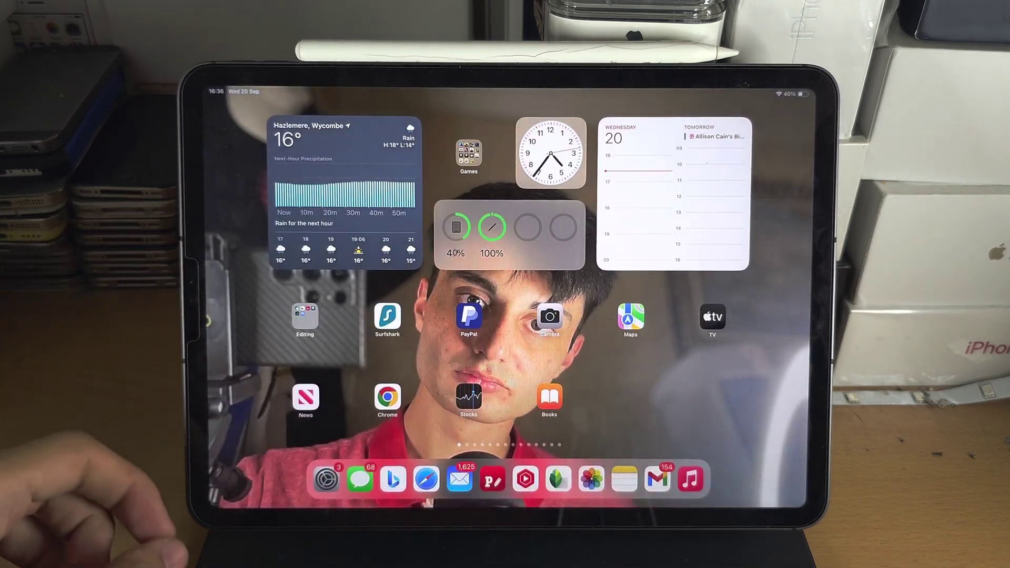